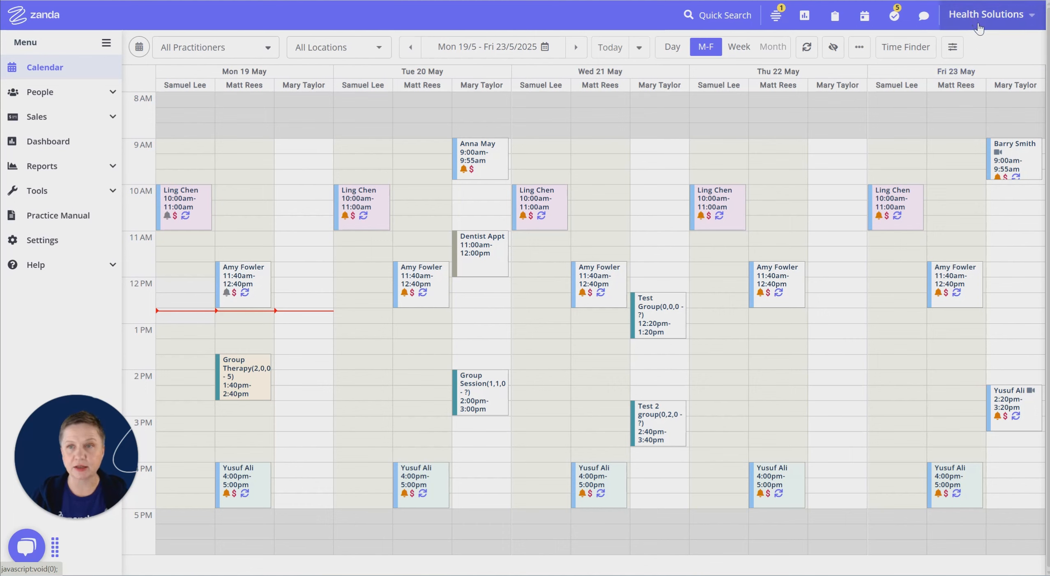
# Open the Outlook Calendar sync page in the signed-in practitioner's profile and start the connection to Outlook.
pyautogui.click(1000, 15)
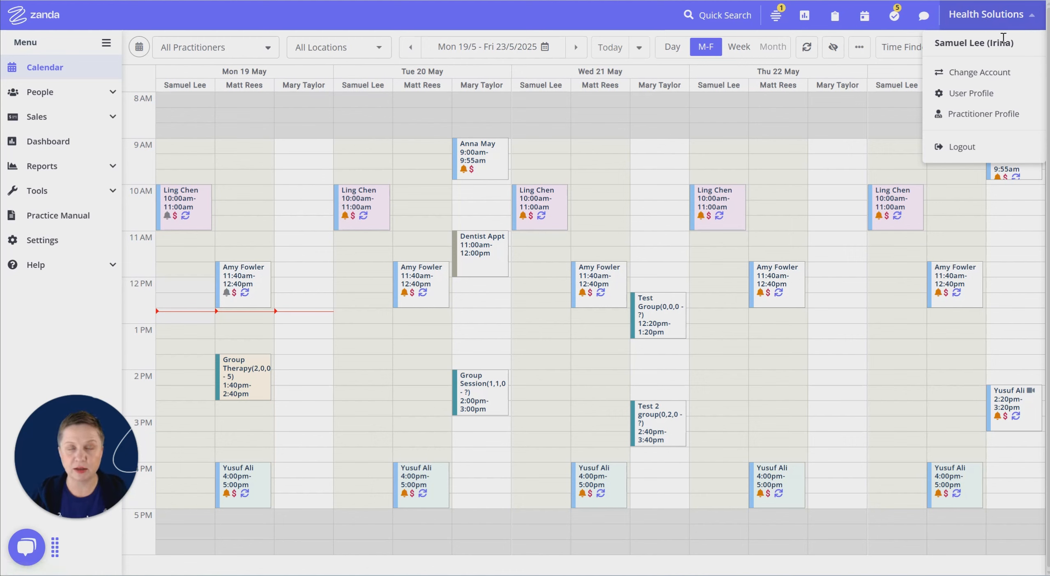
pyautogui.click(972, 119)
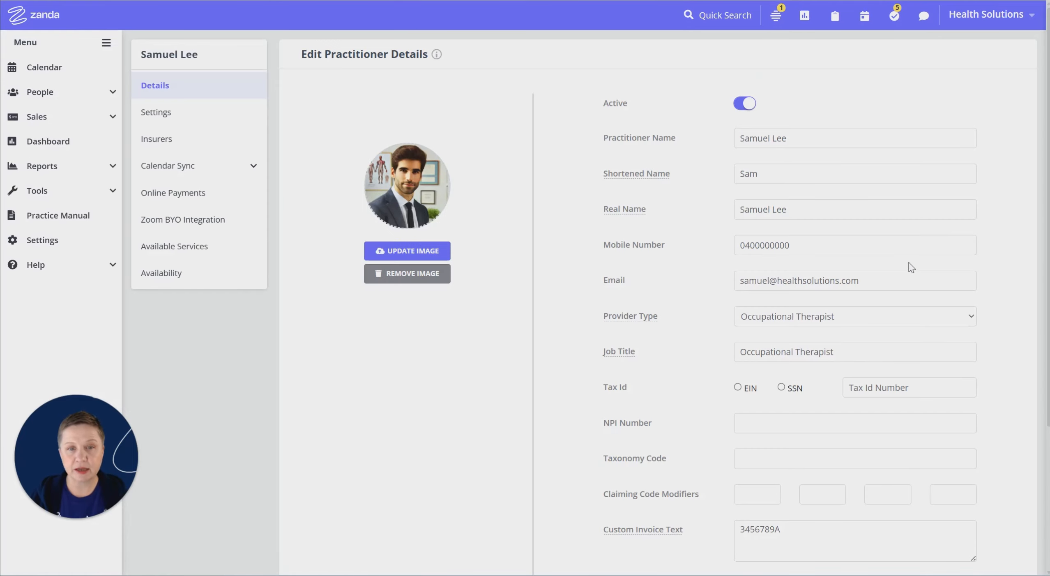
pyautogui.moveTo(617, 324)
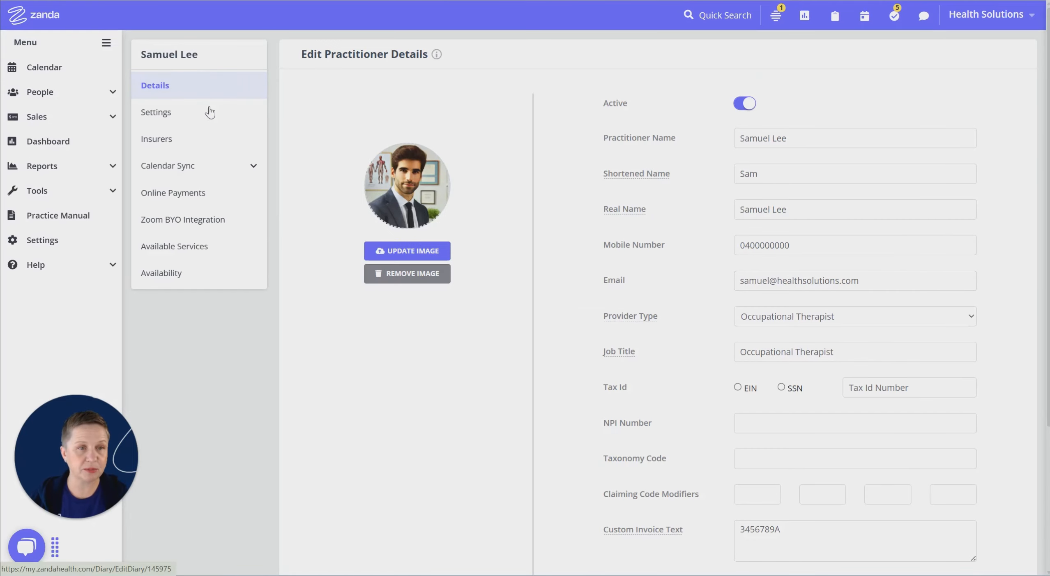
pyautogui.click(253, 166)
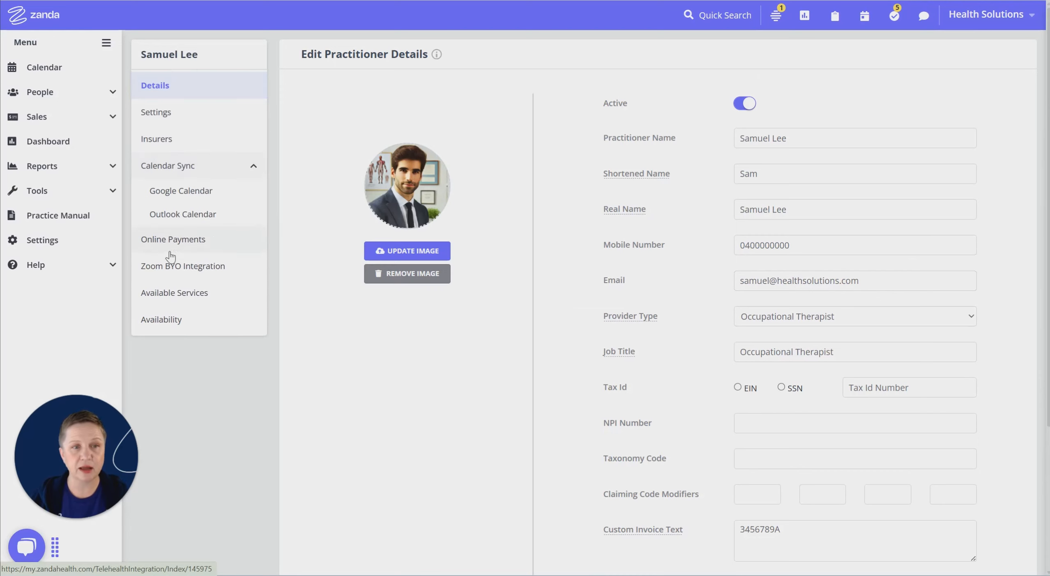
pyautogui.click(175, 215)
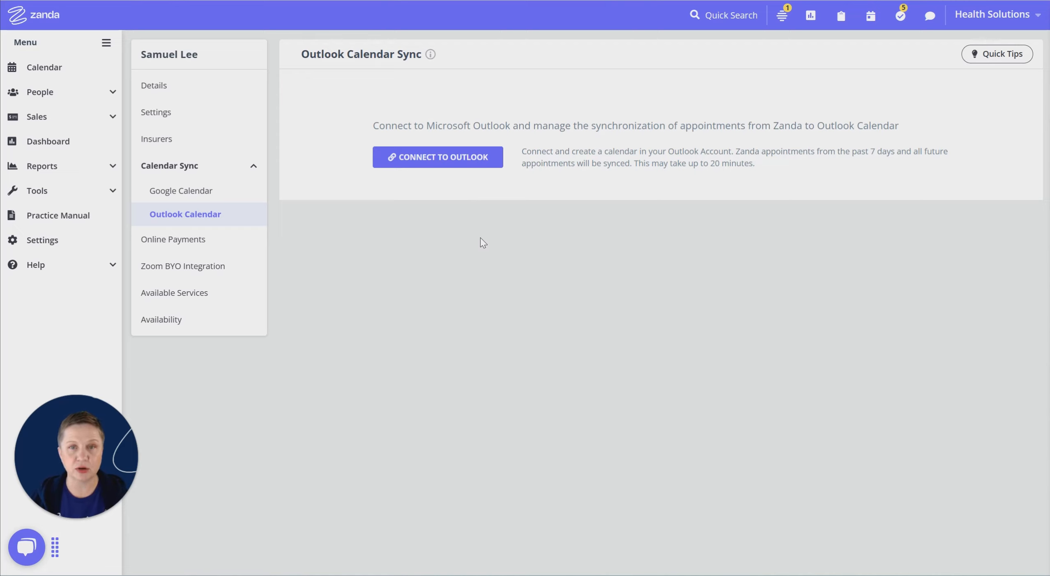
pyautogui.click(446, 162)
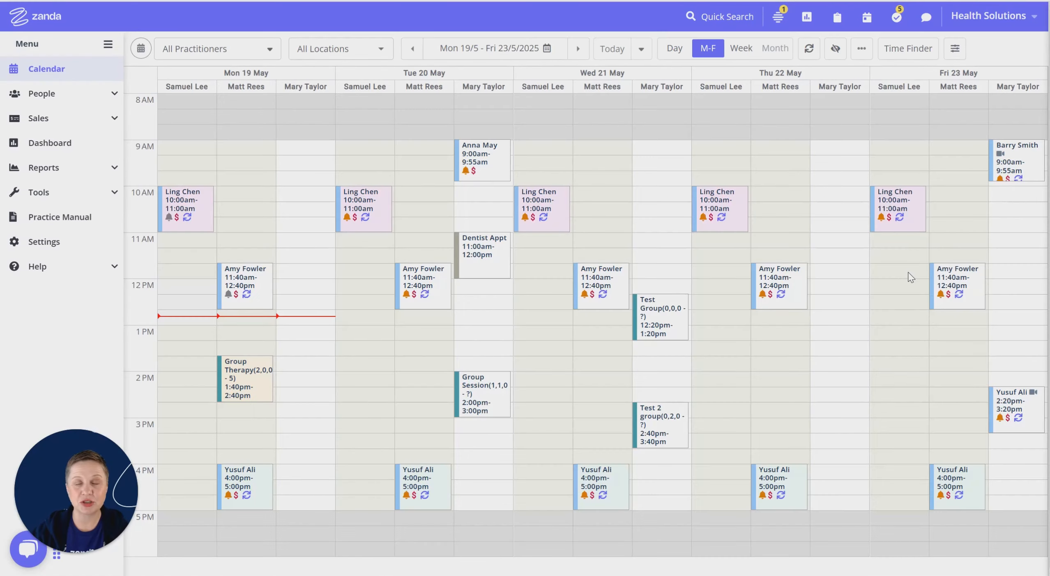
# Open the first practitioner's details from the Team practitioners list in the practice settings.
pyautogui.click(988, 24)
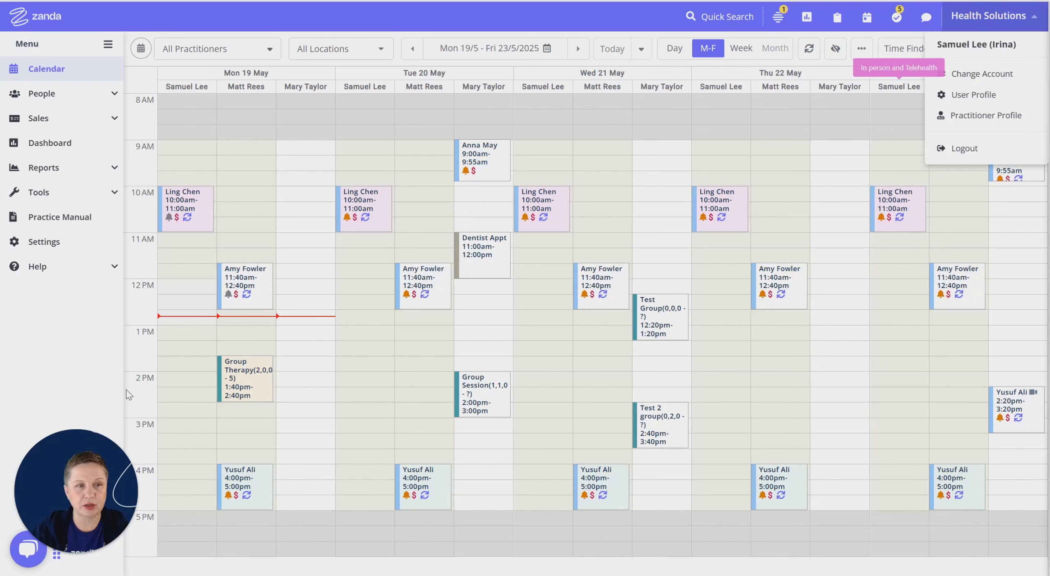
pyautogui.click(82, 248)
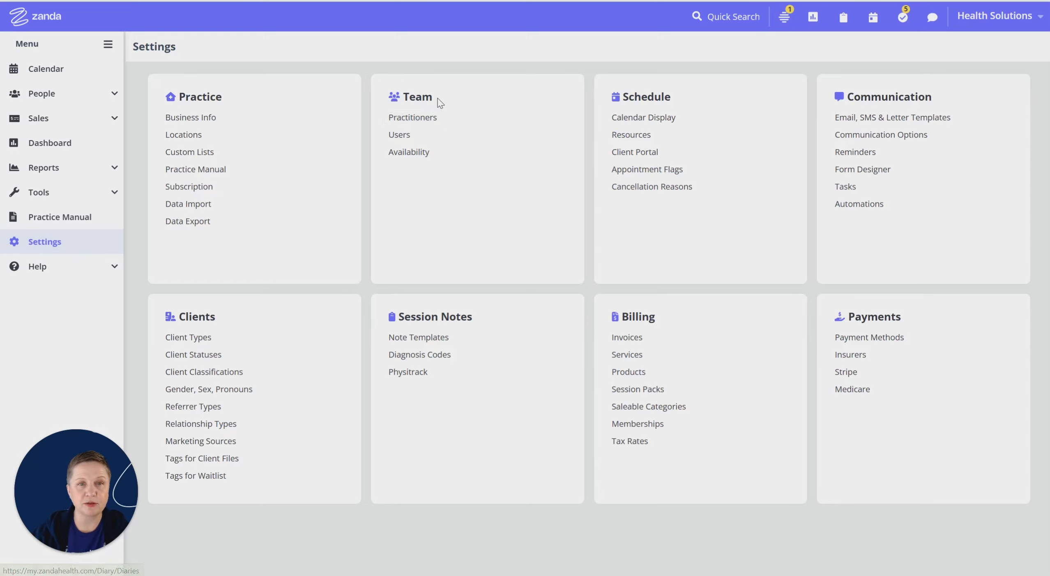
pyautogui.click(416, 120)
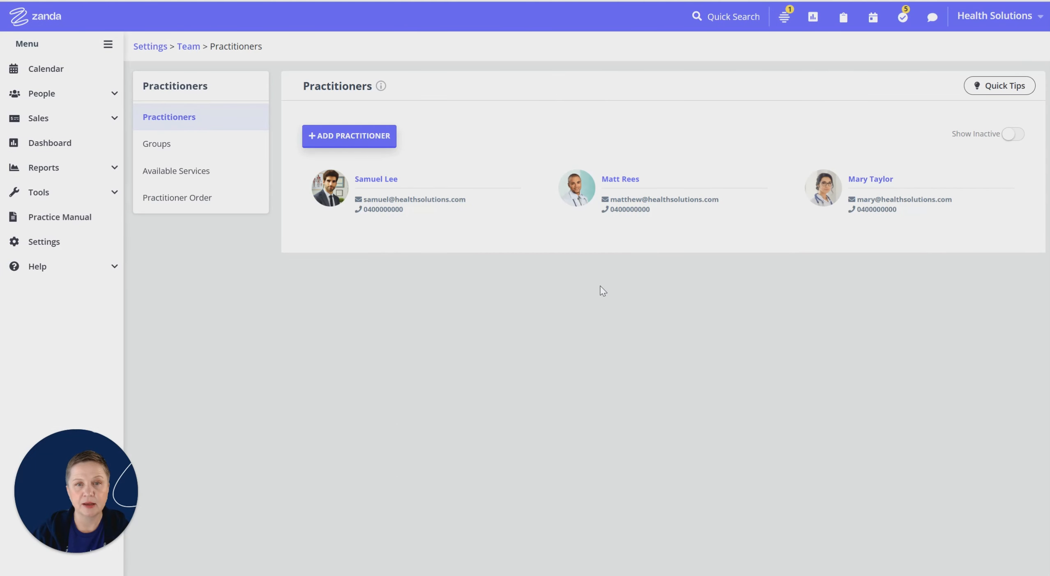
pyautogui.click(377, 181)
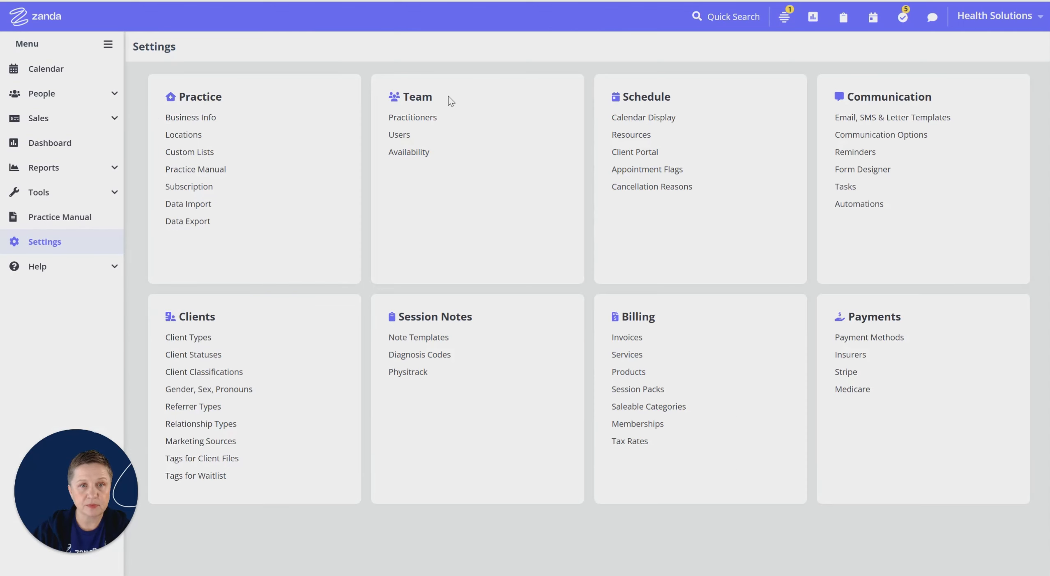
# In the team's user settings, turn off users' permissions to edit their default profile's availability and available services and to assign practitioners to clients.
pyautogui.click(446, 87)
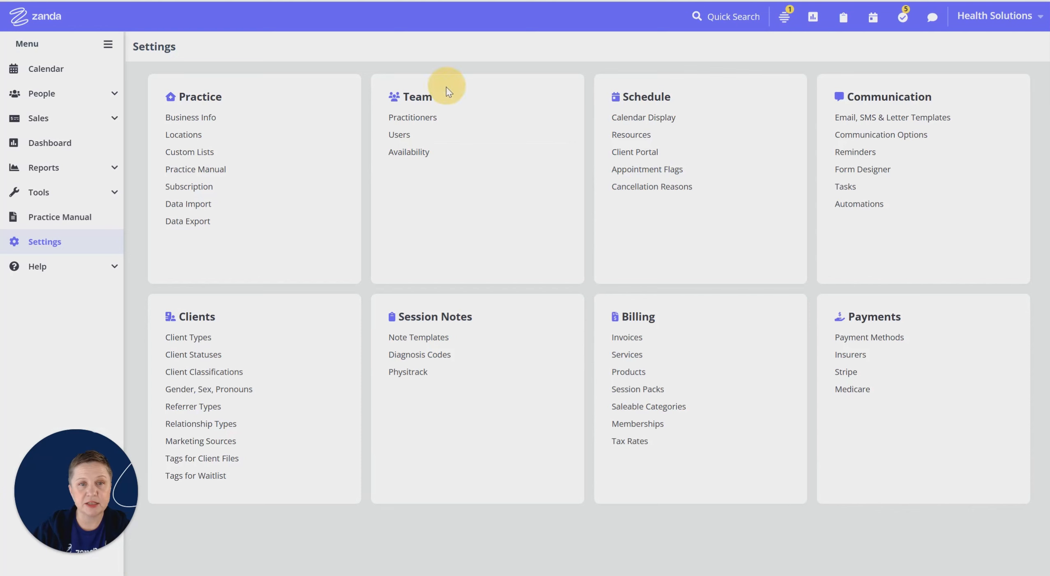
pyautogui.click(397, 135)
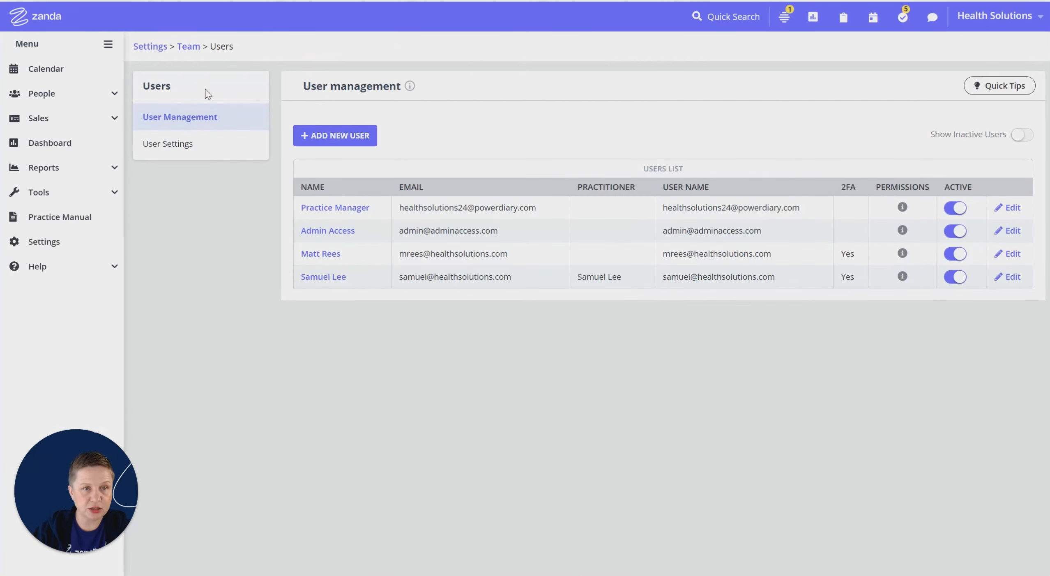
pyautogui.click(167, 143)
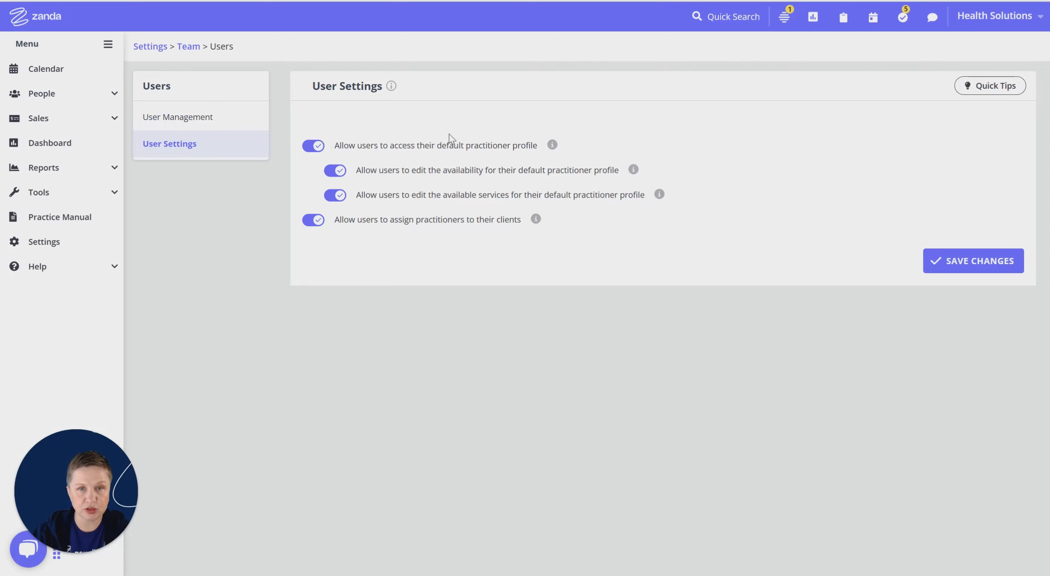
pyautogui.click(331, 171)
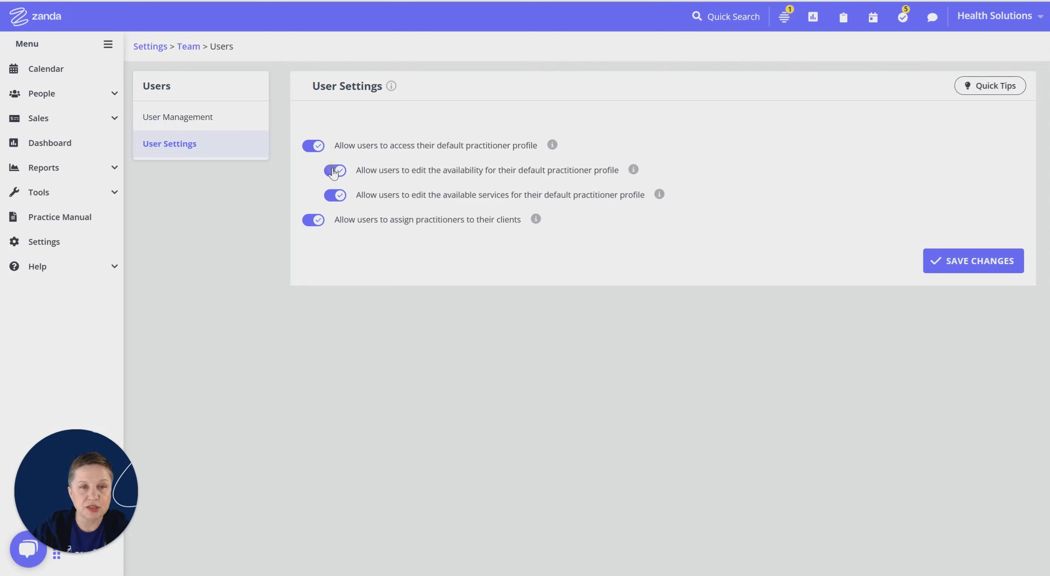
pyautogui.click(332, 197)
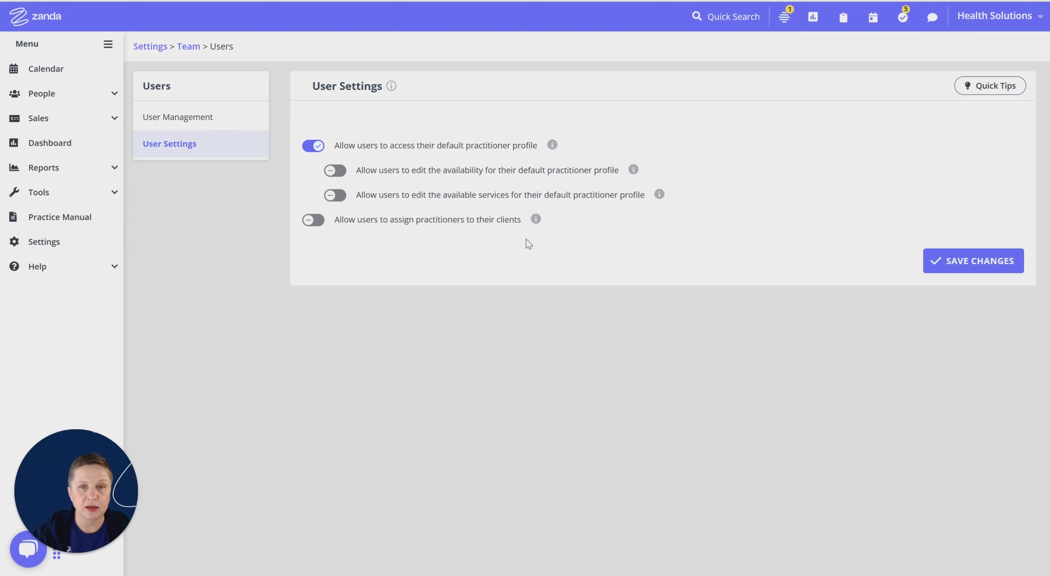
# Turn on the availability and available services editing permissions for default practitioner profiles, and turn both off again.
pyautogui.click(341, 172)
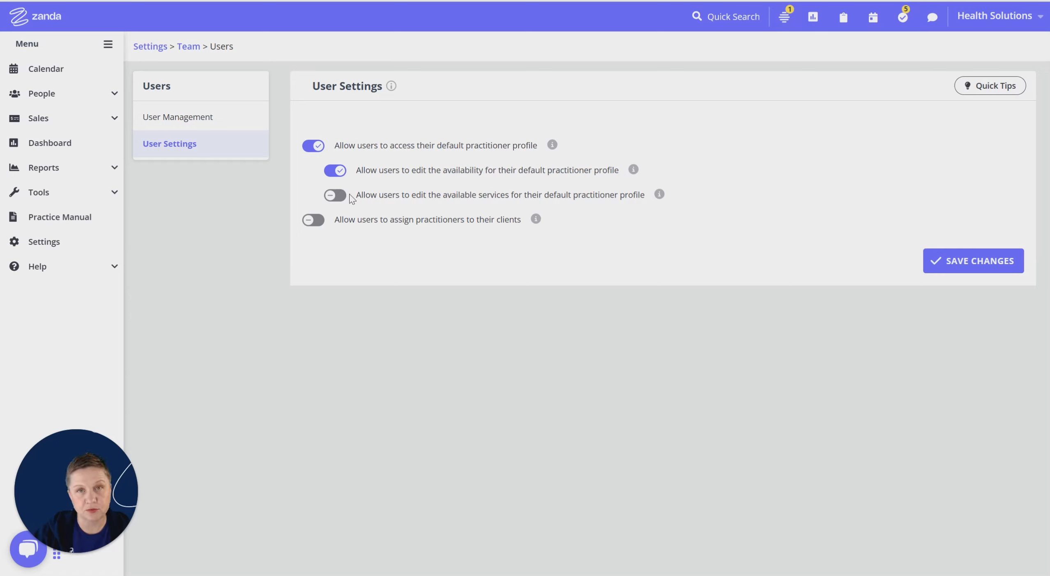
pyautogui.click(336, 195)
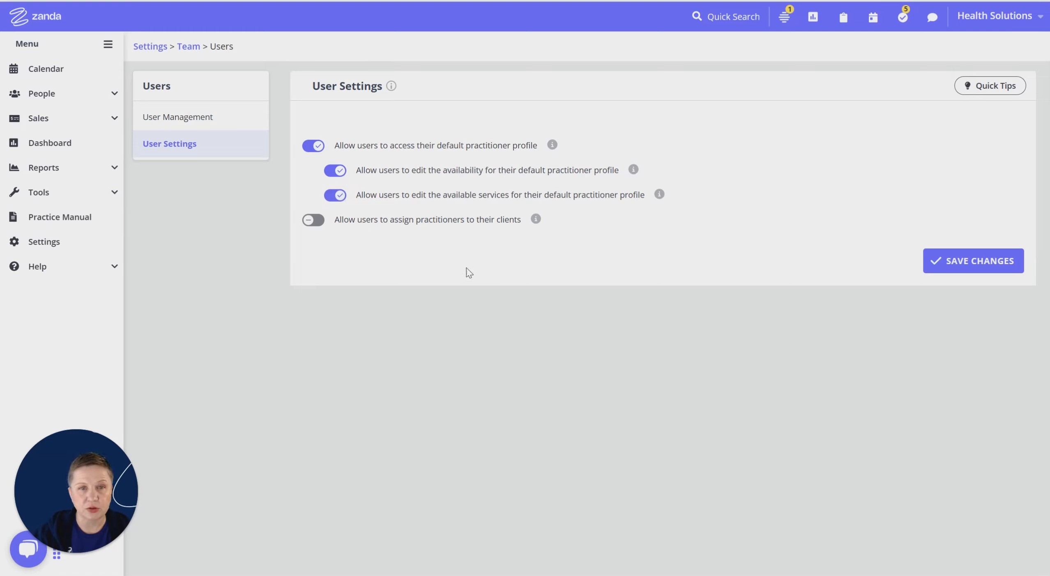
pyautogui.click(334, 194)
pyautogui.click(331, 170)
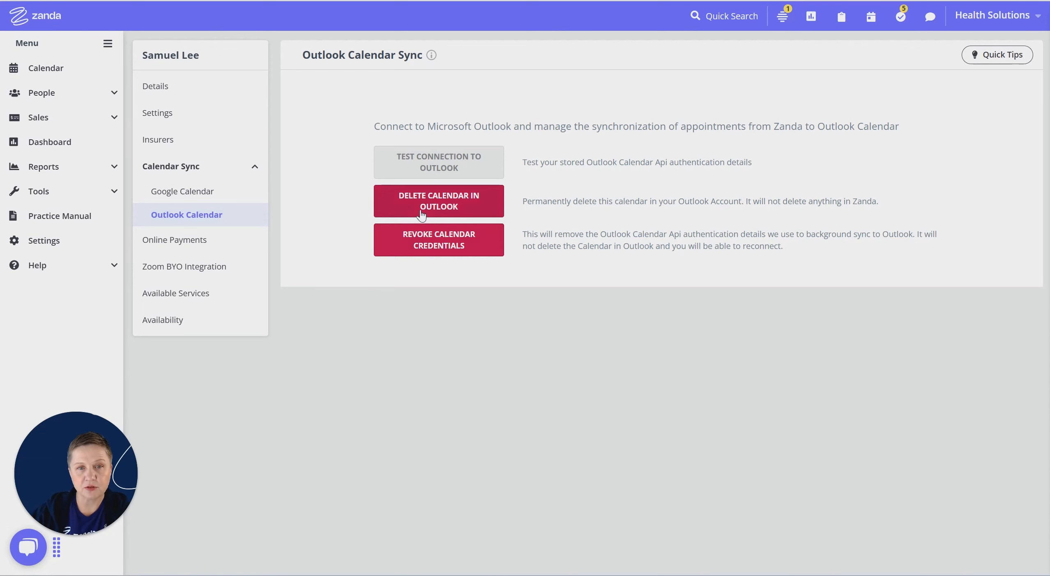
# Review the confirmations for deleting the calendar in Outlook and for revoking the calendar credentials, dismissing each one.
pyautogui.click(458, 205)
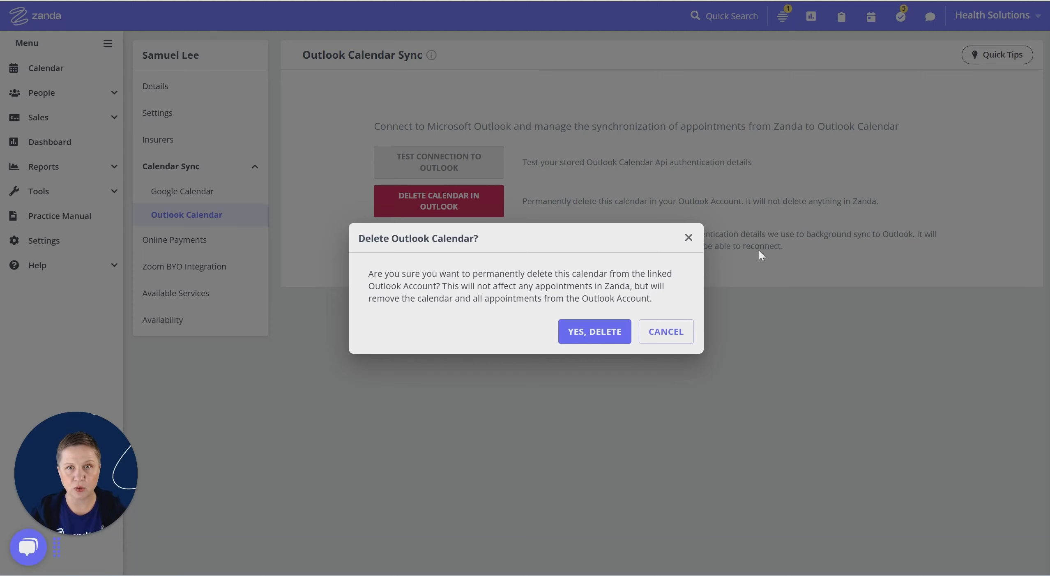
pyautogui.click(689, 238)
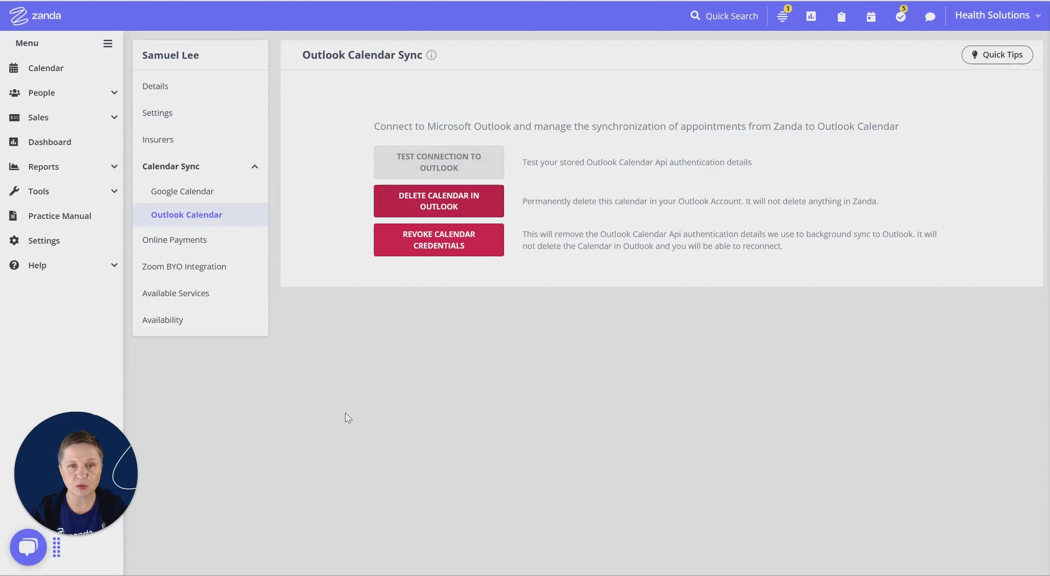
pyautogui.click(450, 248)
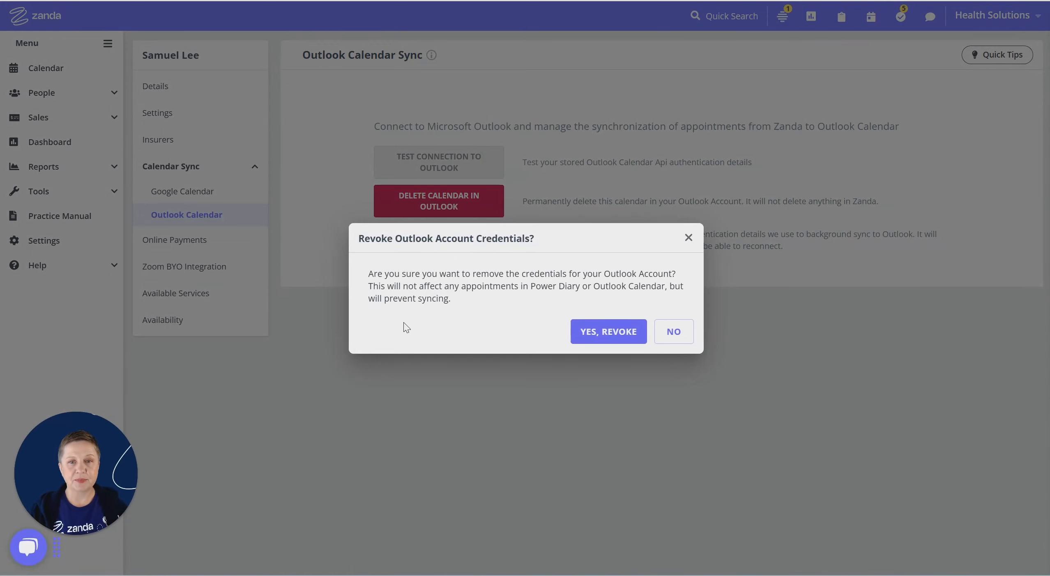
pyautogui.click(689, 238)
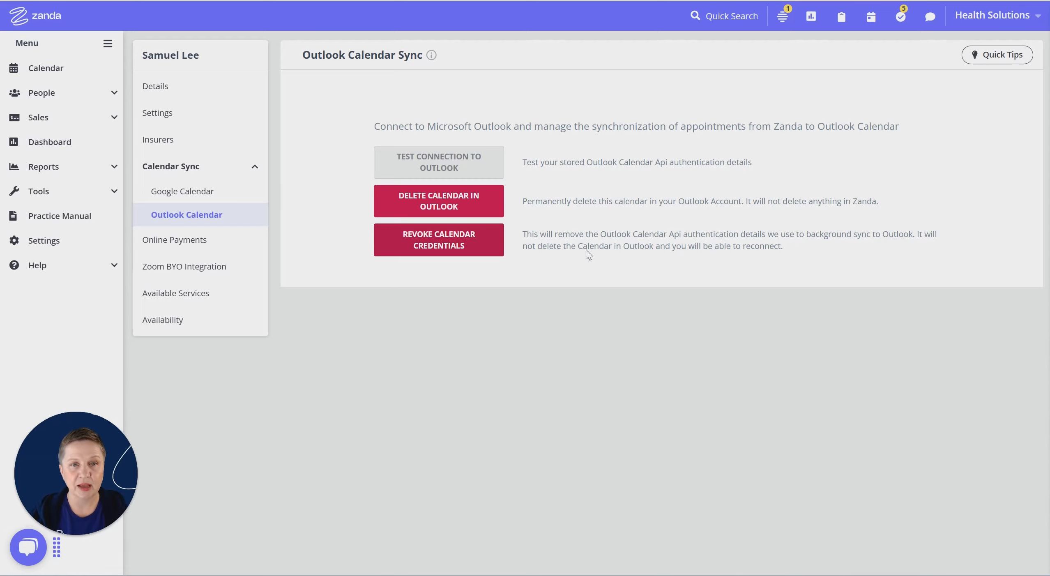
# Revoke the practitioner's Outlook calendar credentials and start the connection to Outlook again.
pyautogui.click(447, 243)
pyautogui.click(620, 332)
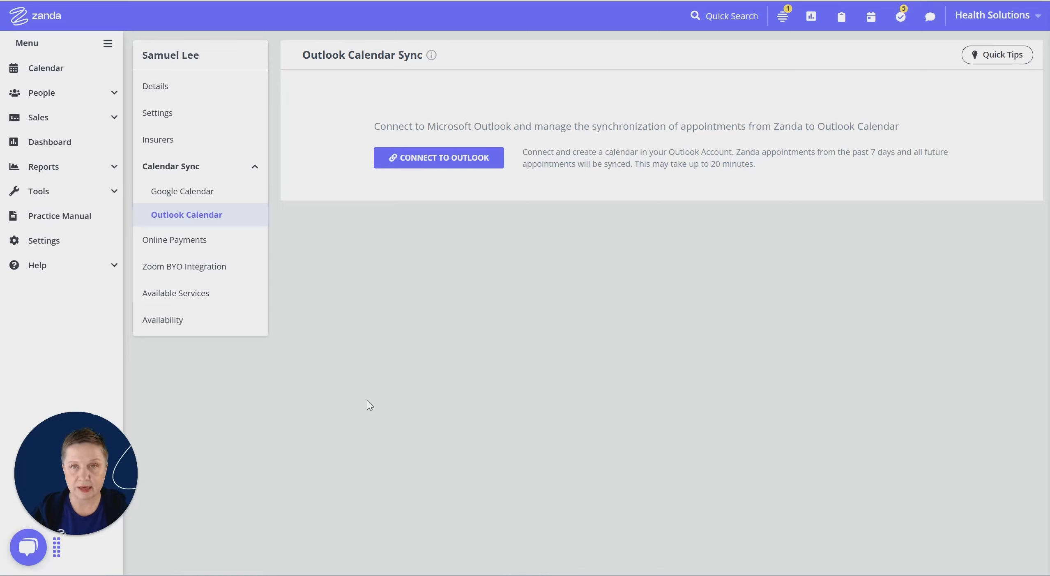
pyautogui.click(434, 160)
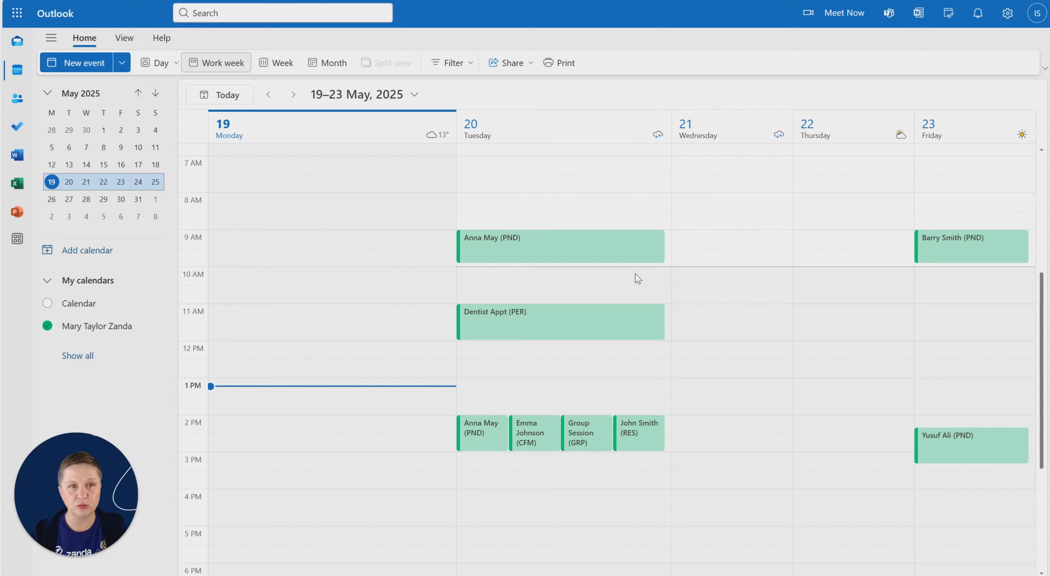
# In Outlook, view the details of the Tuesday 9 AM appointment and highlight its PND code.
pyautogui.click(540, 248)
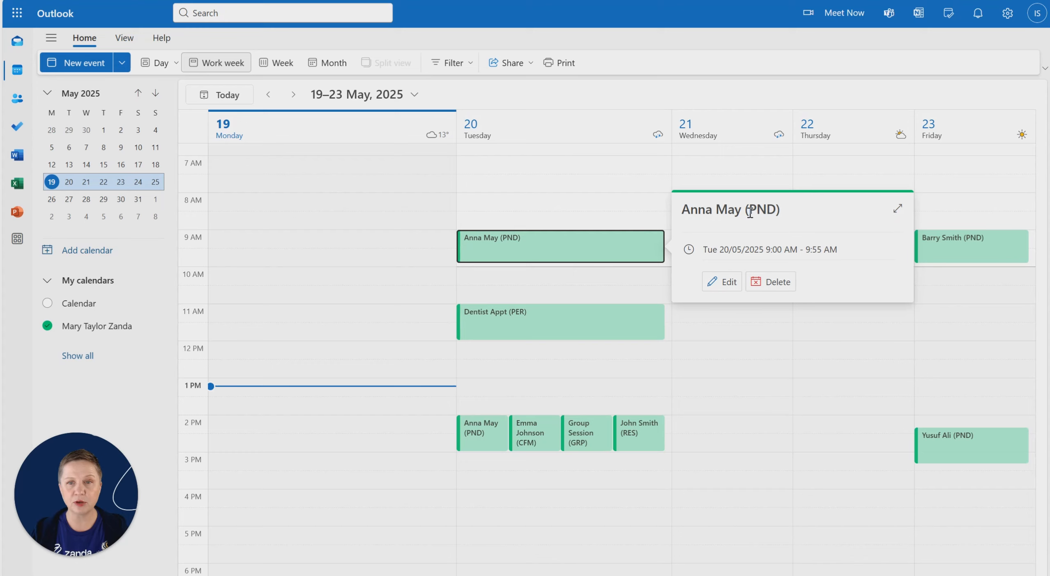
pyautogui.moveTo(750, 212); pyautogui.dragTo(771, 216)
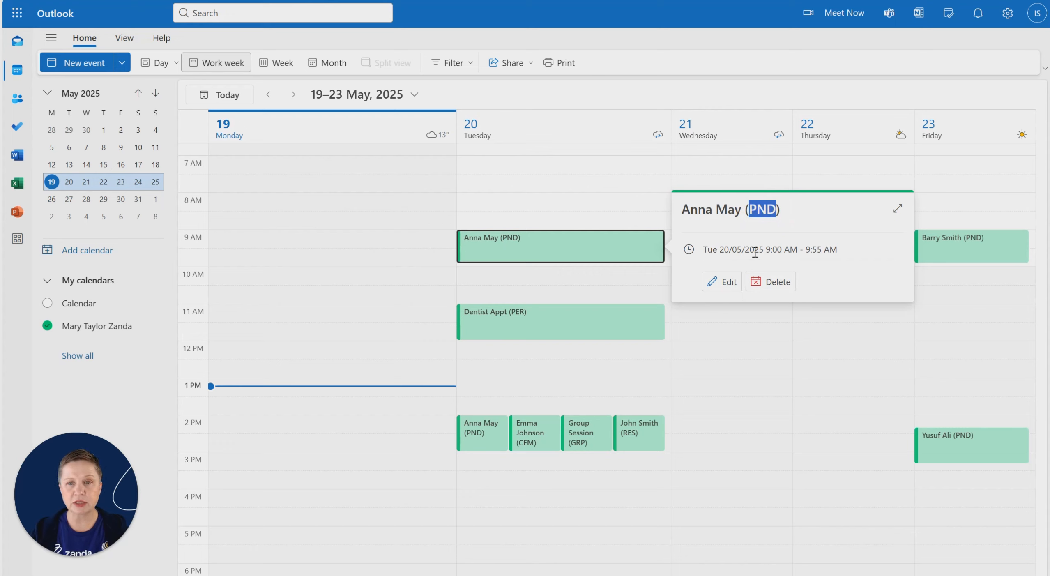
pyautogui.click(848, 252)
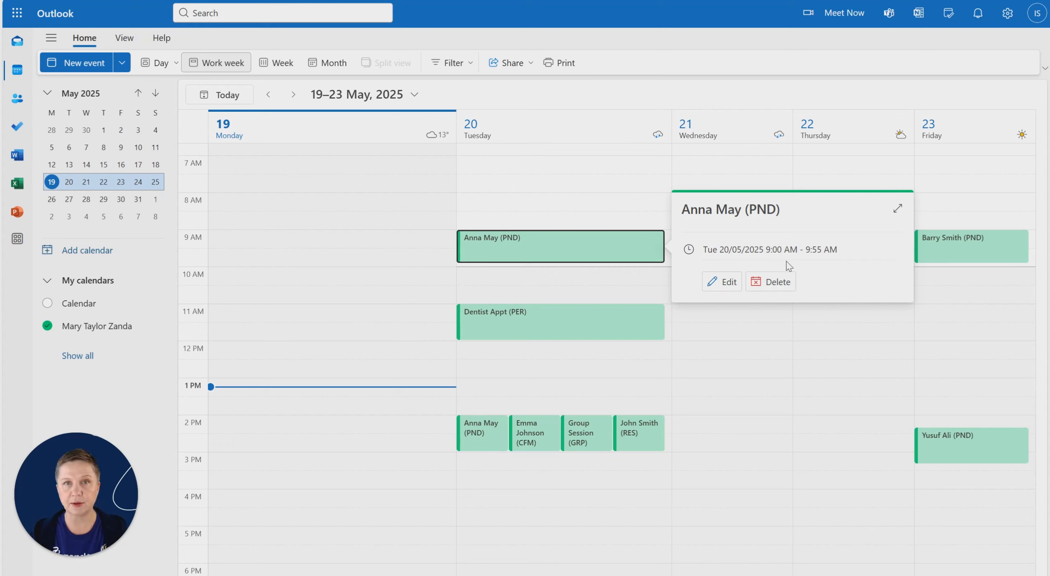
pyautogui.click(811, 339)
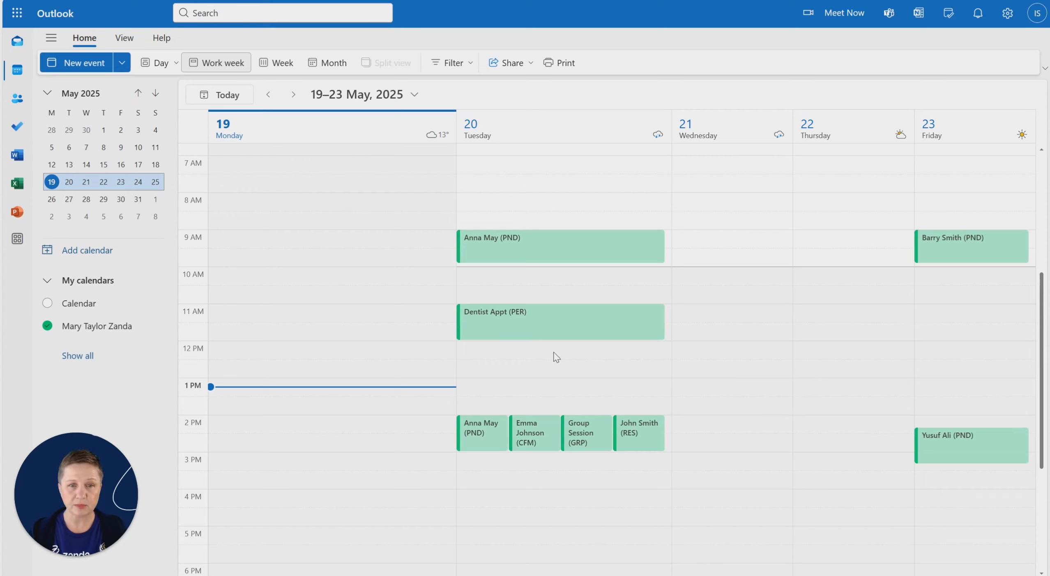
# View the details of Tuesday's Dentist Appt event and highlight its title.
pyautogui.moveTo(495, 339)
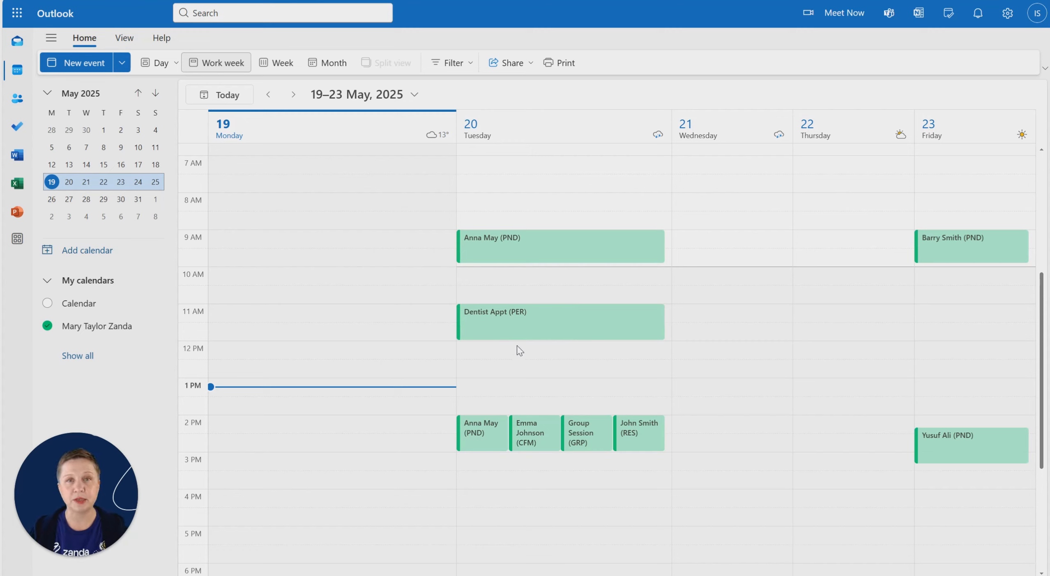
pyautogui.moveTo(541, 332)
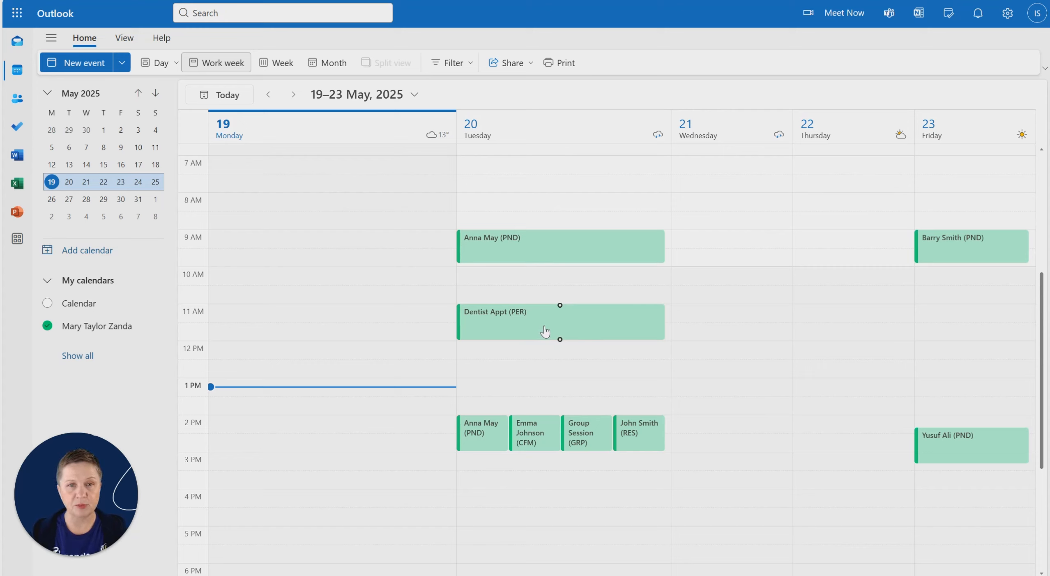
pyautogui.click(488, 336)
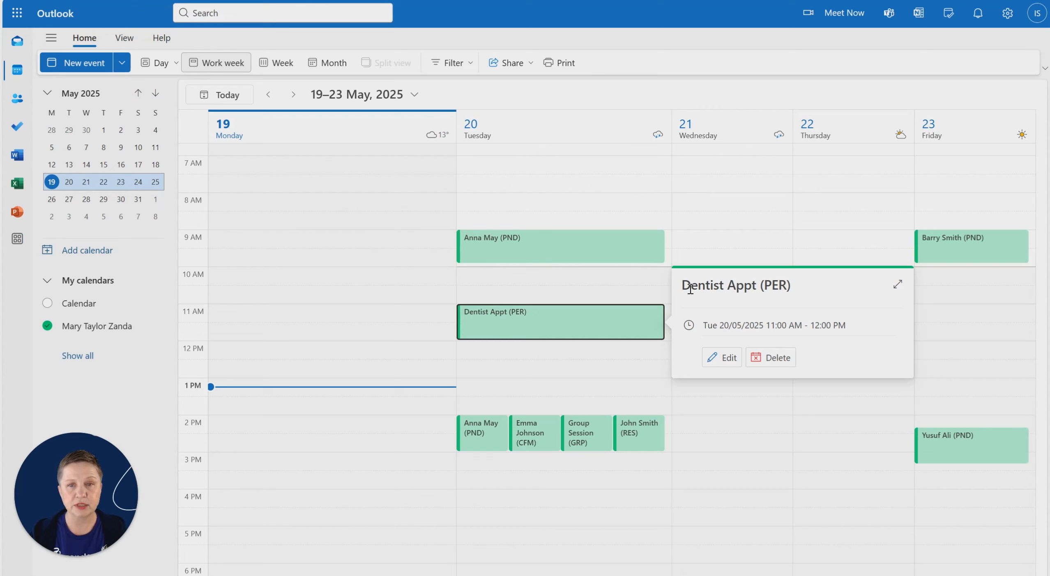
pyautogui.moveTo(683, 287); pyautogui.dragTo(770, 286)
pyautogui.click(770, 286)
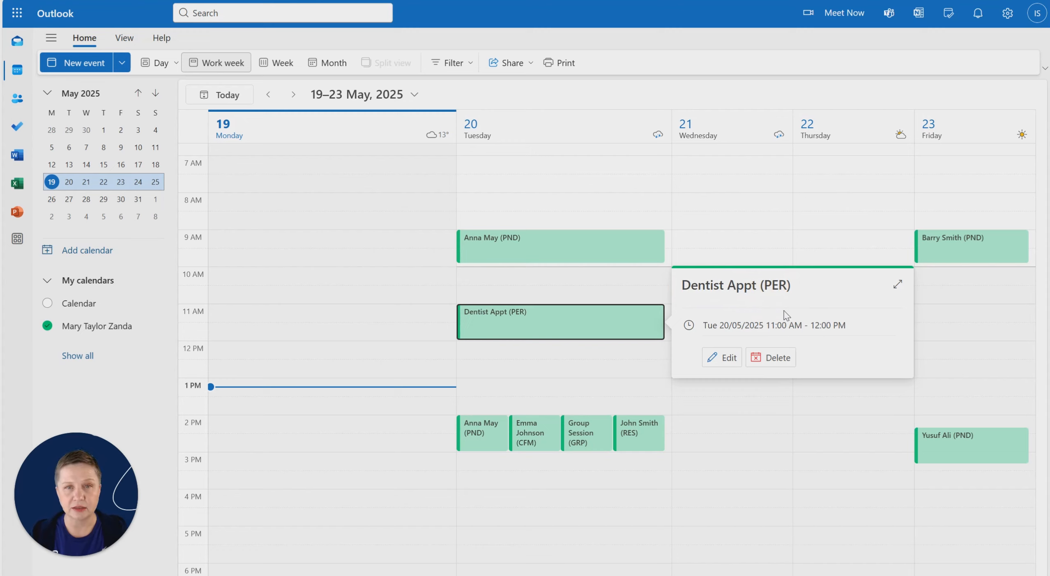
pyautogui.click(563, 286)
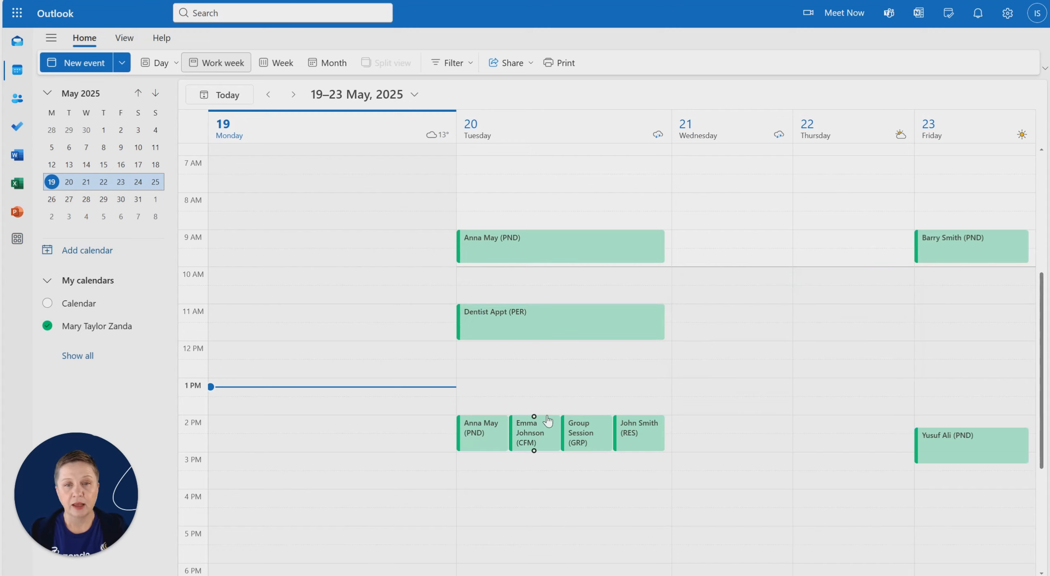
# View the details of Tuesday's 2 PM Group Session, highlight its GRP code, and dismiss the details.
pyautogui.scroll(-2, 568, 290)
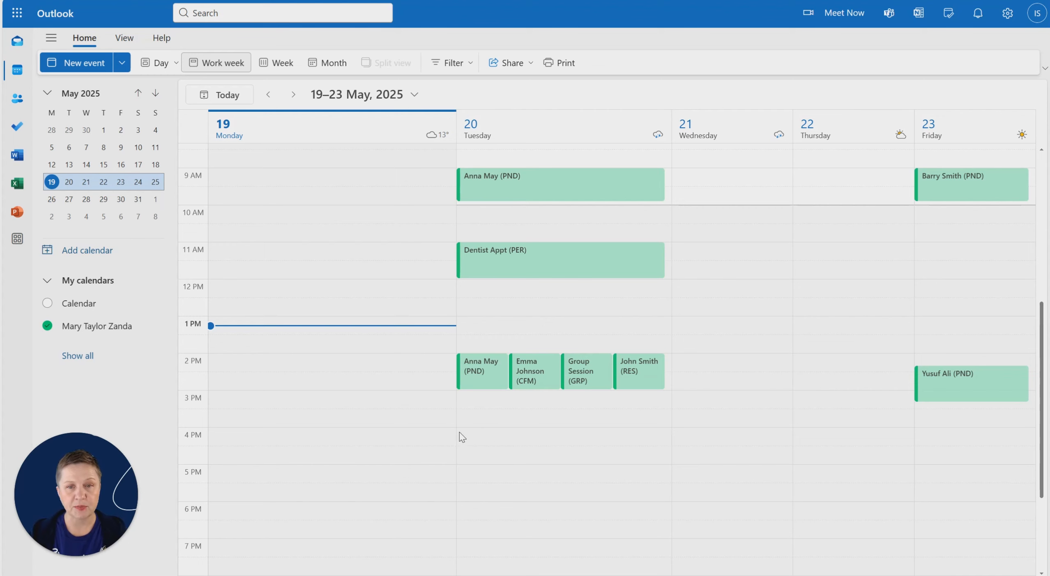
pyautogui.click(580, 372)
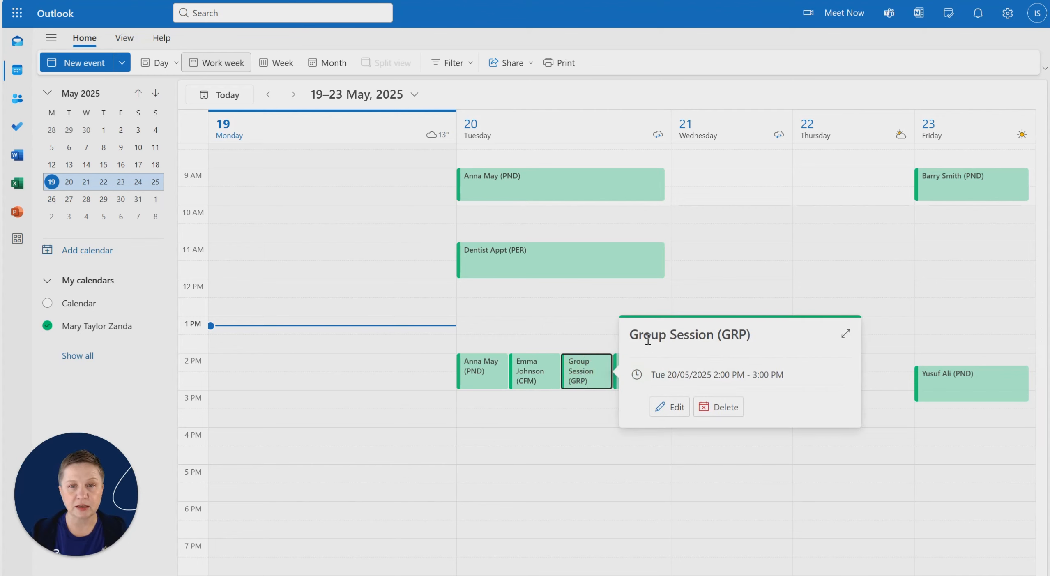
pyautogui.moveTo(638, 338); pyautogui.dragTo(748, 335)
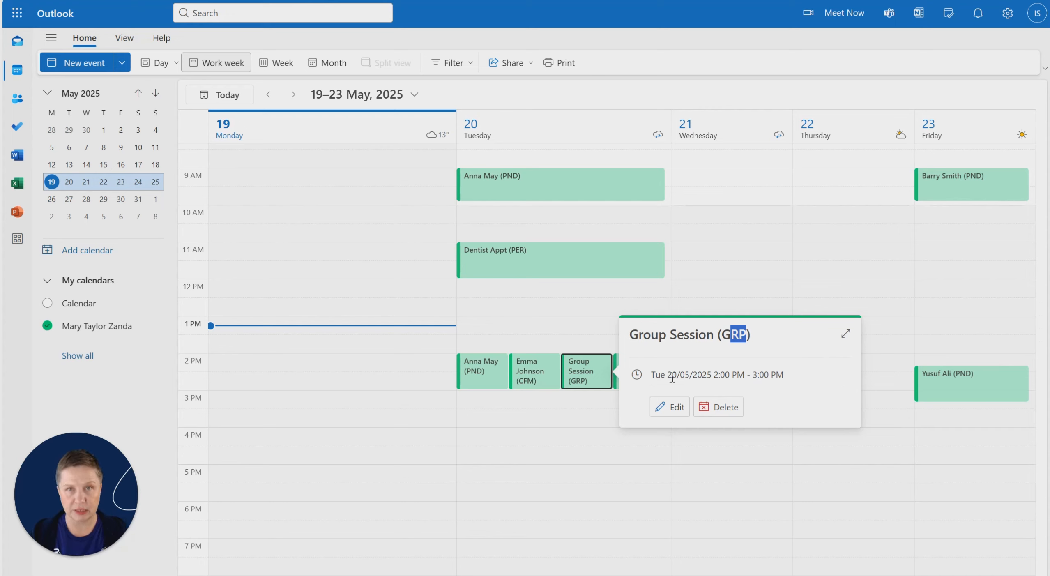
pyautogui.click(844, 335)
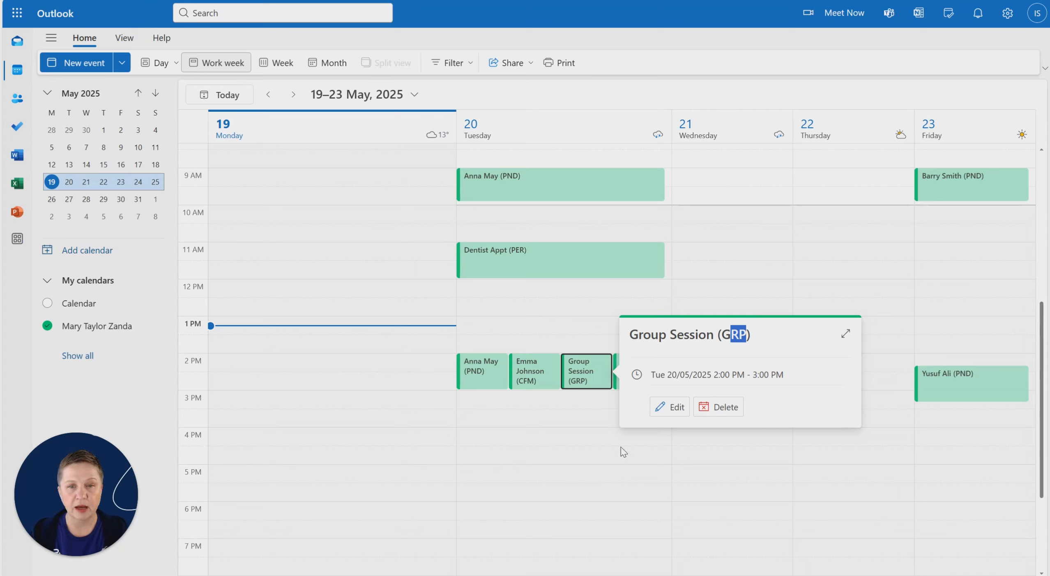
pyautogui.click(626, 496)
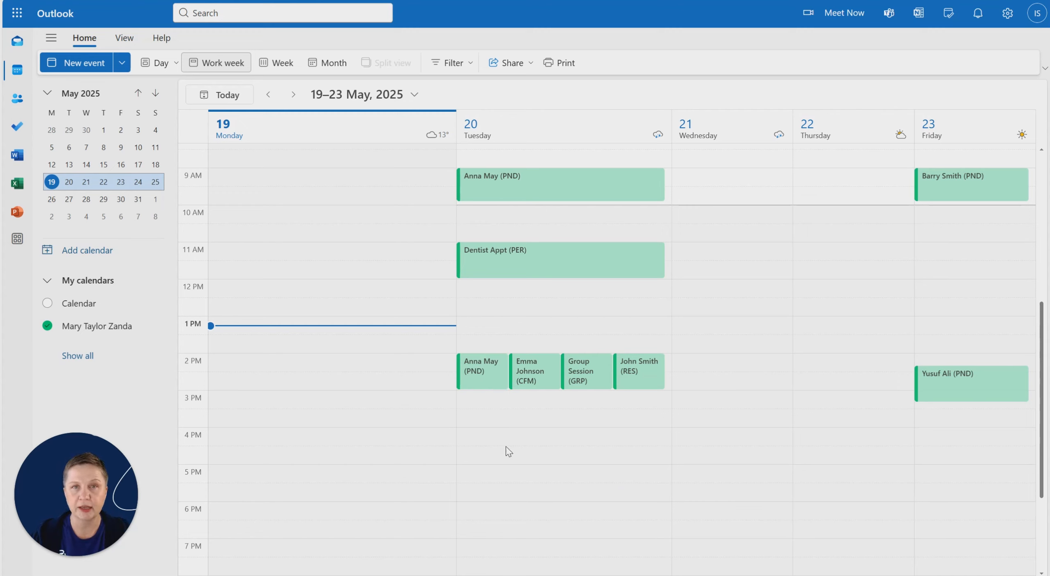
# View the details of Tuesday's other 2 PM appointments marked PND, CFM and RES, then the Group Session again.
pyautogui.click(478, 387)
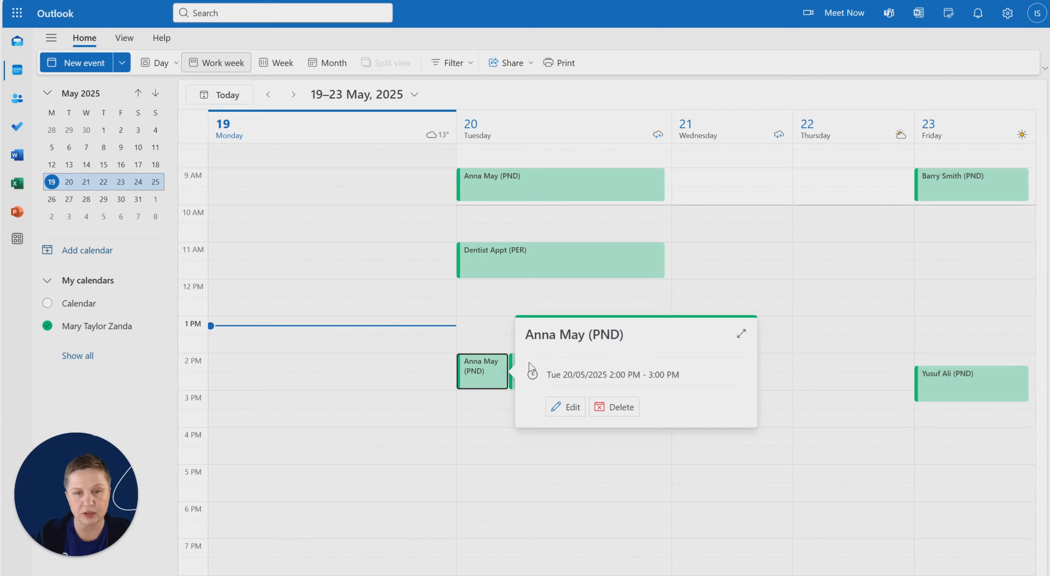
pyautogui.click(542, 471)
pyautogui.click(542, 385)
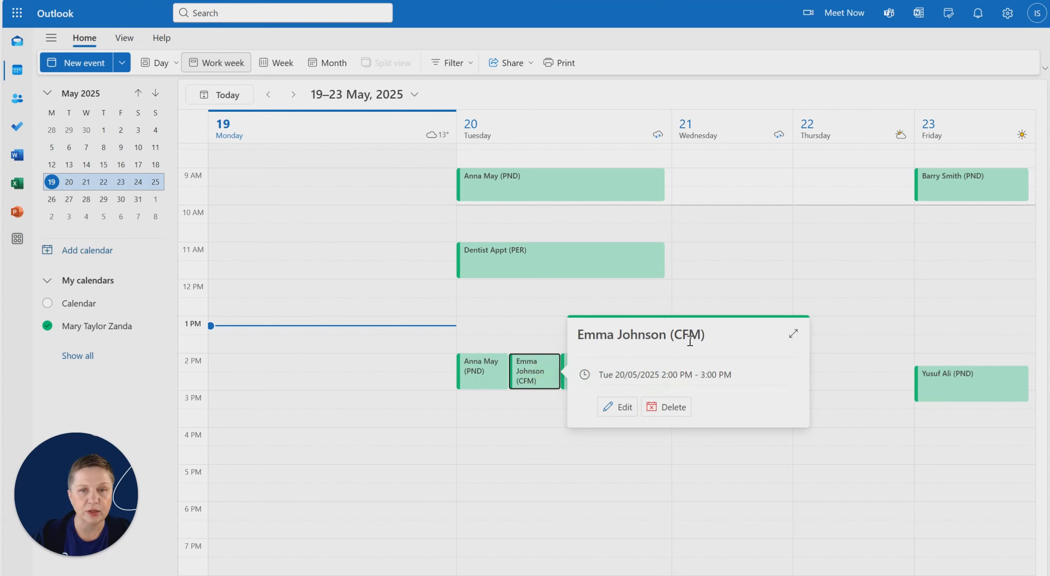
pyautogui.click(528, 410)
pyautogui.click(637, 385)
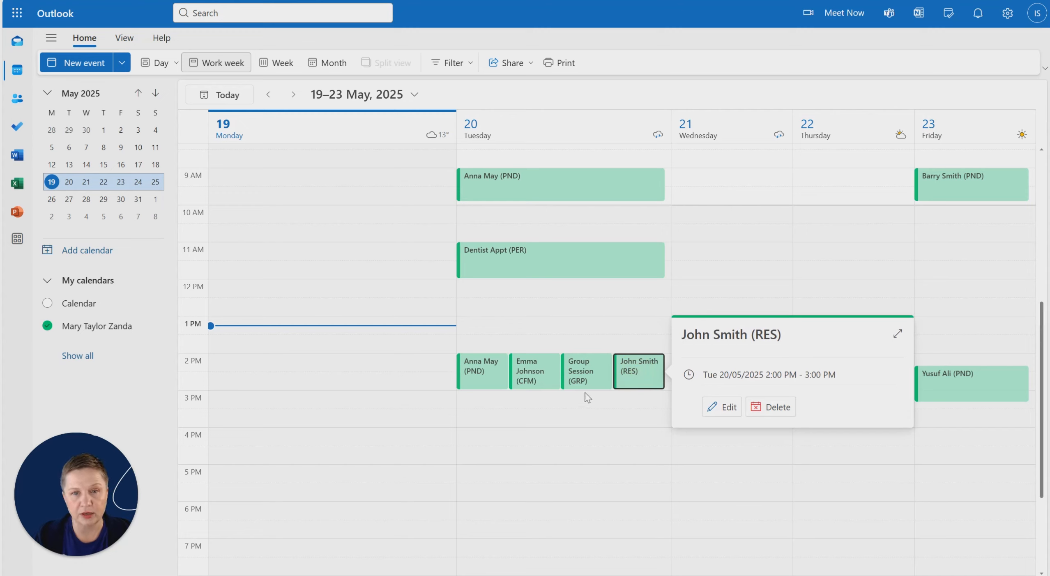
pyautogui.click(585, 377)
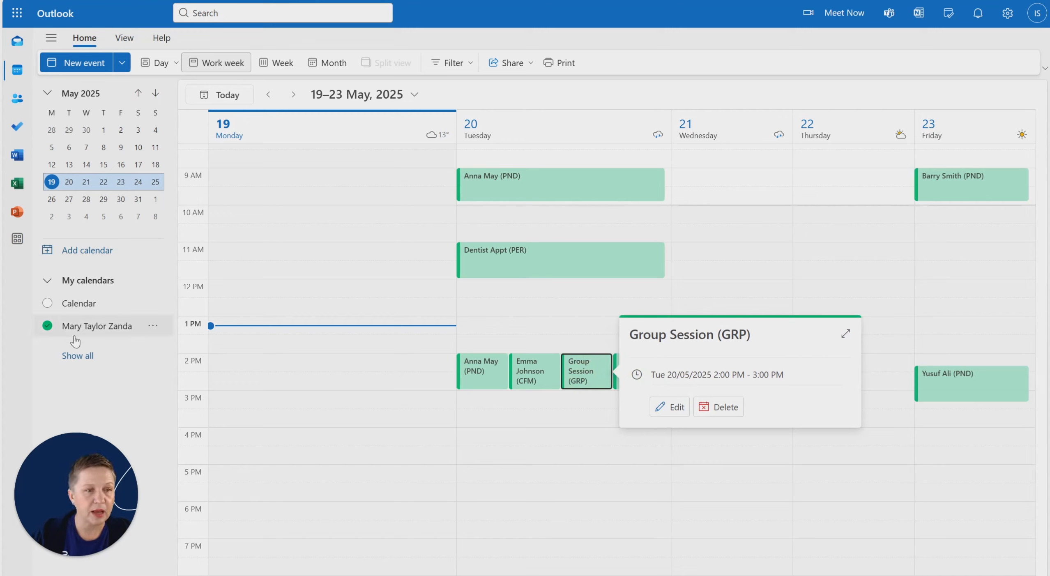
# List all of the account's calendars and overlay the other practitioner's Zanda calendar, directly below the one already shown.
pyautogui.click(77, 355)
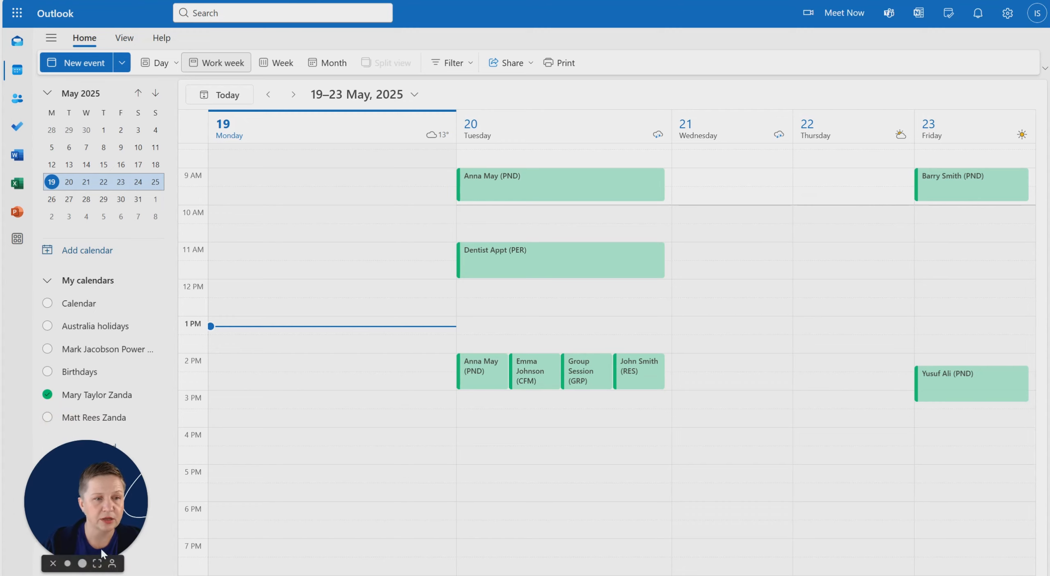
pyautogui.moveTo(88, 472); pyautogui.dragTo(110, 87)
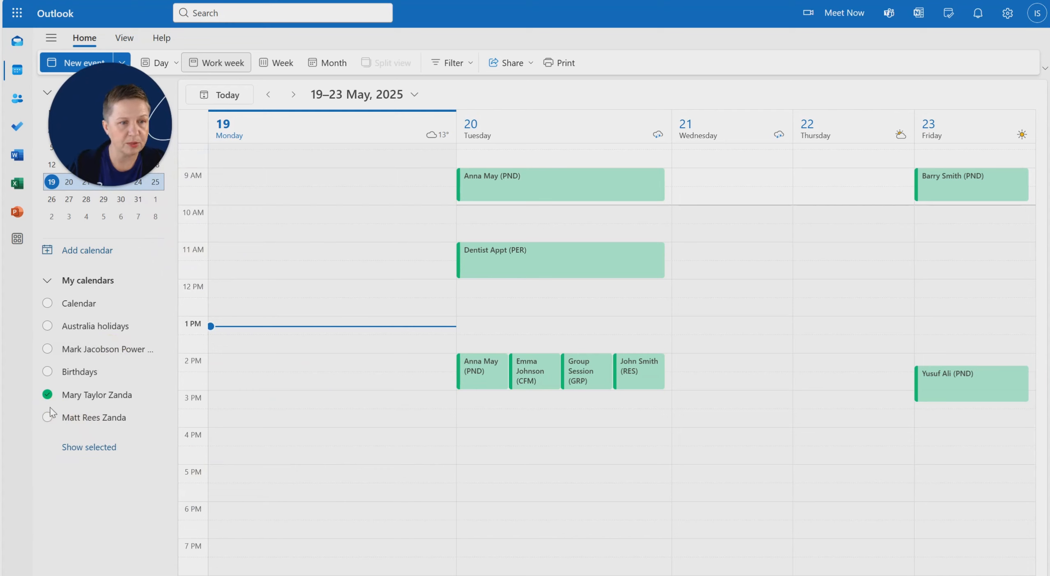
pyautogui.click(57, 419)
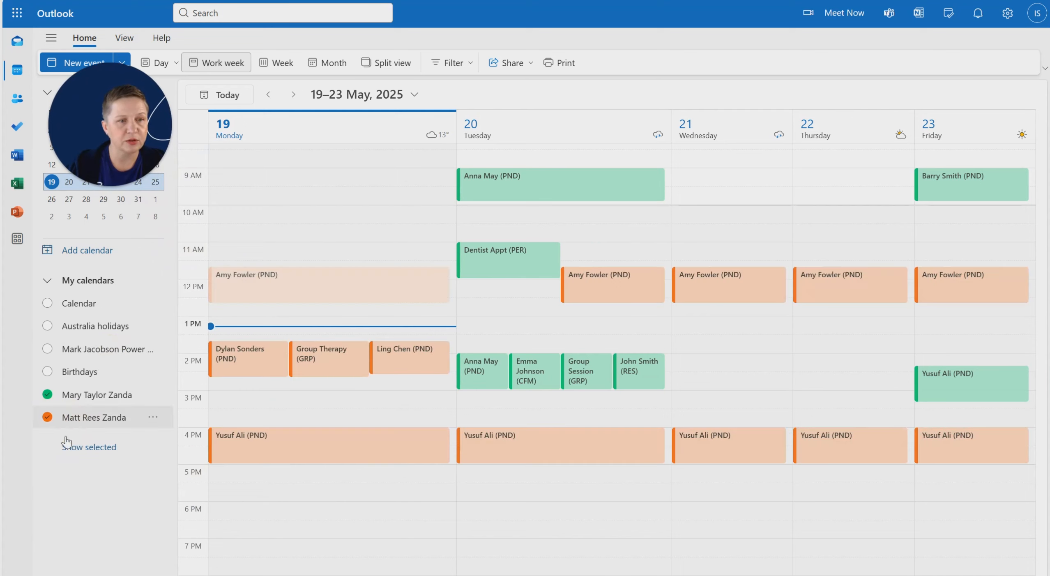